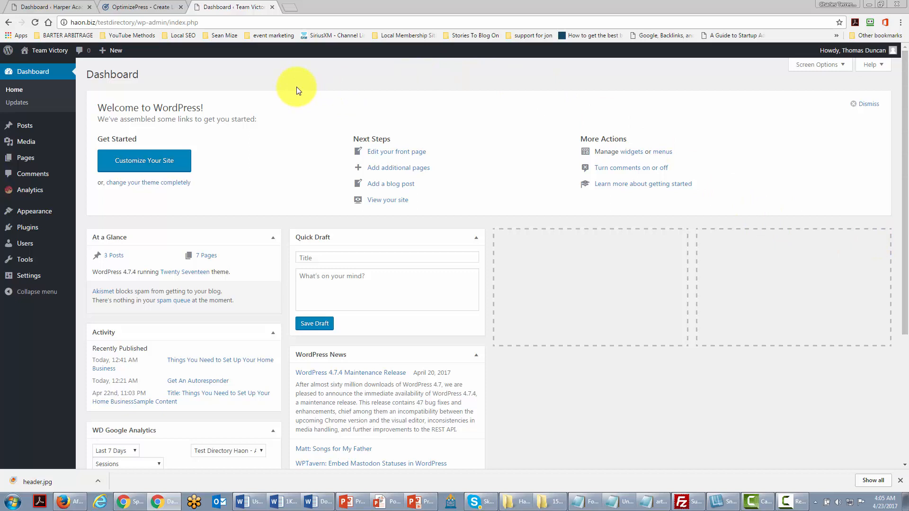
Switch to the Harper Academy dashboard and open OptimizePress's page creation screen.
{"action": "mouse_move", "coordinate": [31, 231]}
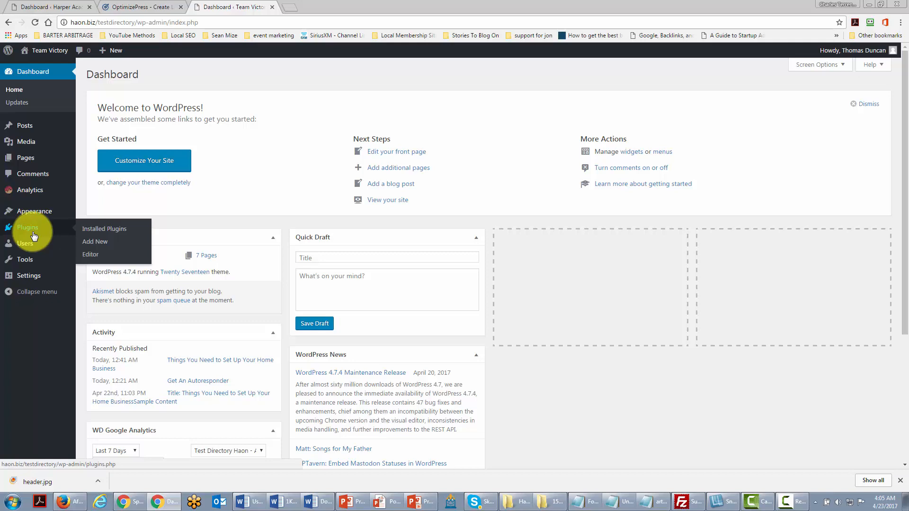
{"action": "key", "text": "ctrl+shift+Tab"}
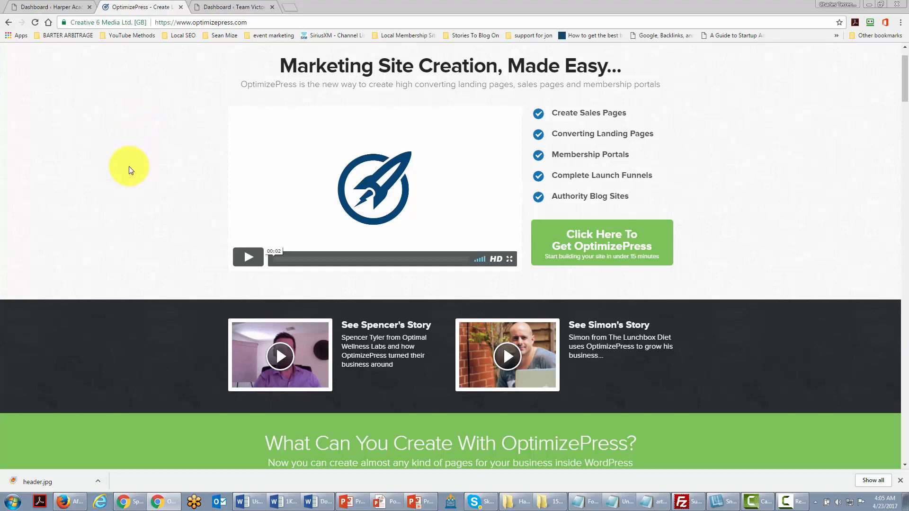
{"action": "key", "text": "ctrl+shift+Tab"}
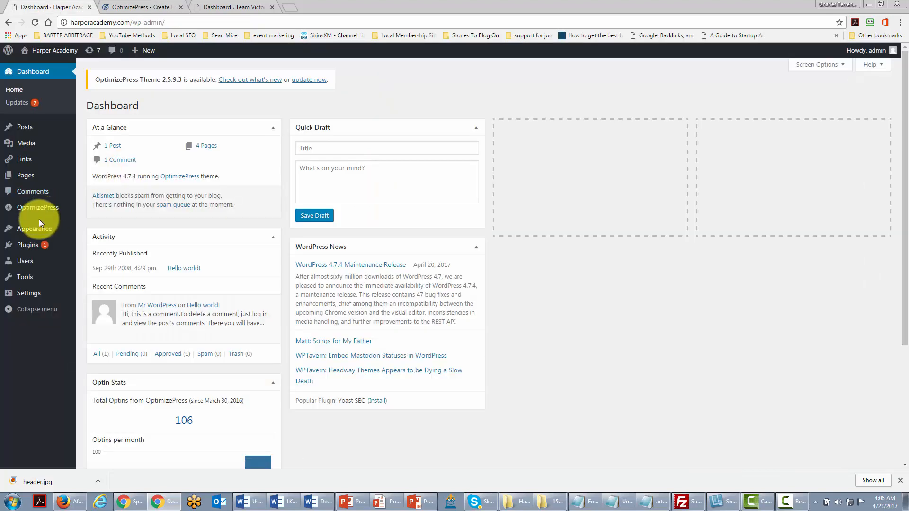
{"action": "mouse_move", "coordinate": [18, 214]}
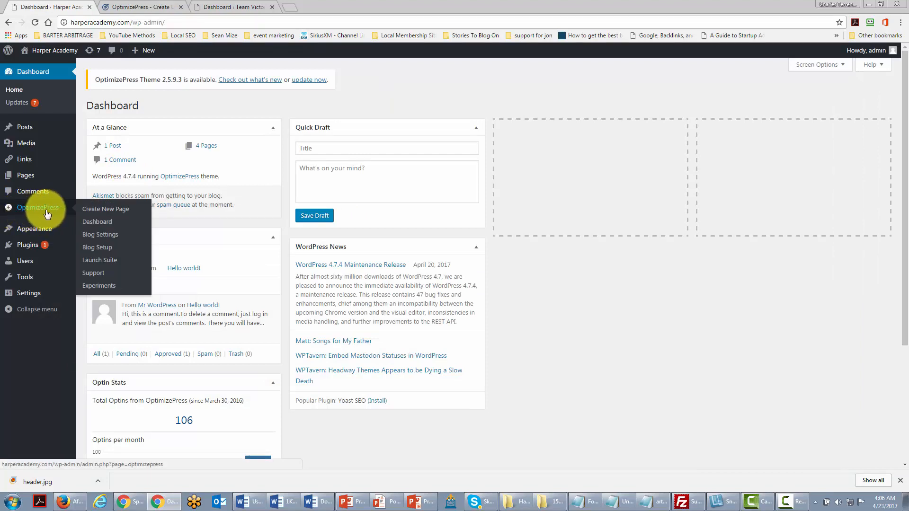
{"action": "left_click", "coordinate": [106, 211]}
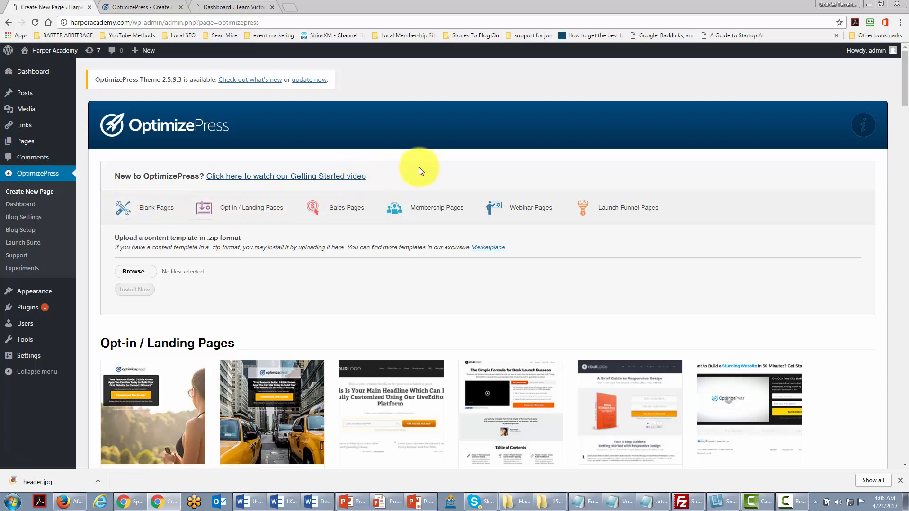
Examine the OptimizePress template gallery, from the opt-in and landing pages through the sales, webinar, membership, launch and other page categories.
{"action": "scroll", "coordinate": [419, 166], "scroll_direction": "down", "scroll_amount": 3}
{"action": "mouse_move", "coordinate": [281, 239]}
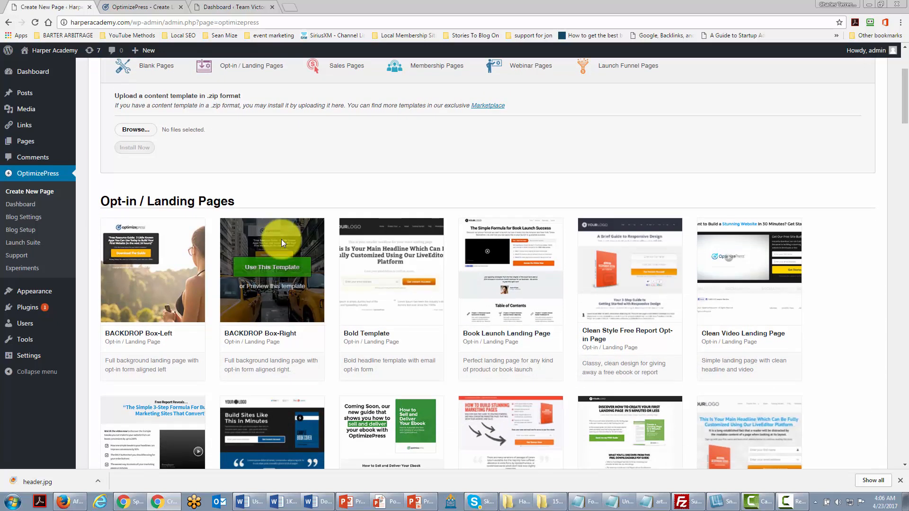
{"action": "scroll", "coordinate": [281, 239], "scroll_direction": "down", "scroll_amount": 14}
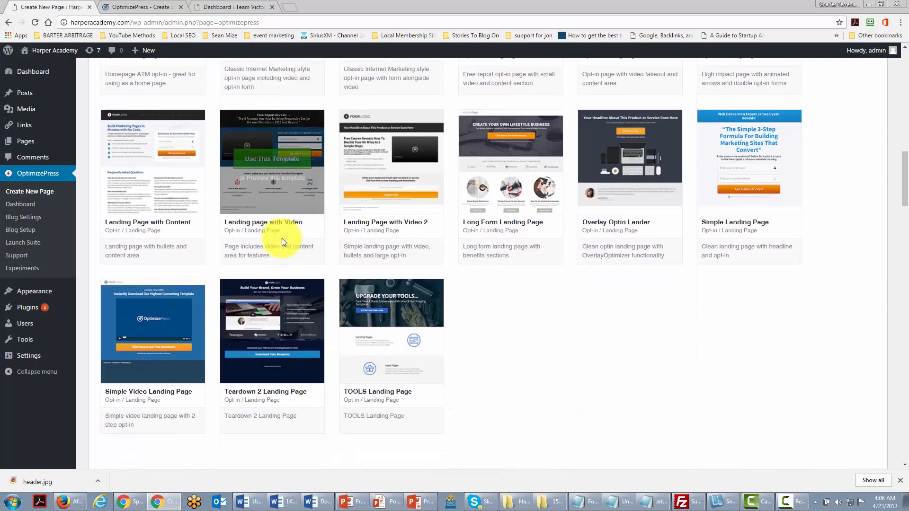
{"action": "scroll", "coordinate": [282, 238], "scroll_direction": "down", "scroll_amount": 6}
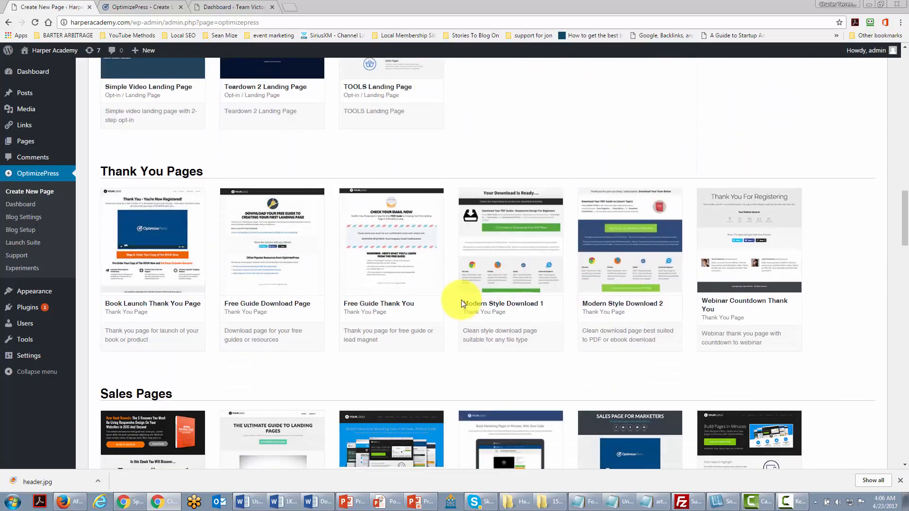
{"action": "scroll", "coordinate": [372, 279], "scroll_direction": "down", "scroll_amount": 5}
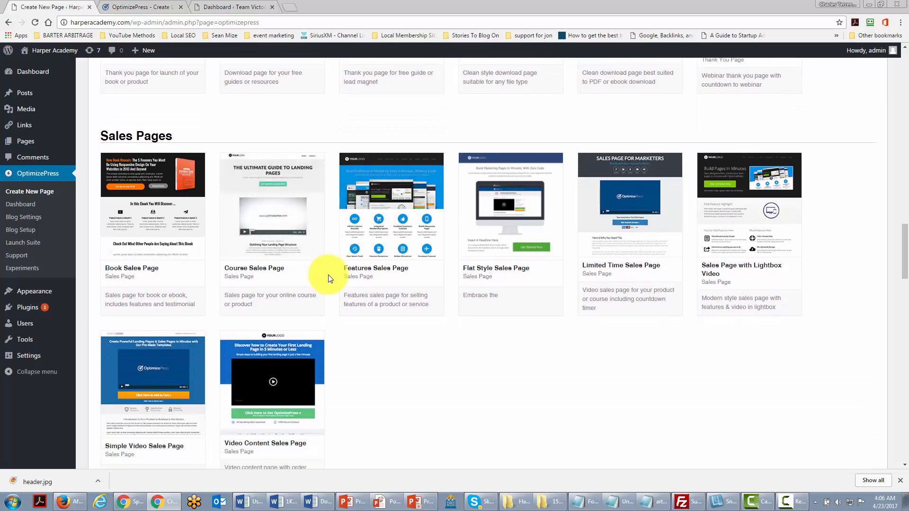
{"action": "scroll", "coordinate": [330, 278], "scroll_direction": "down", "scroll_amount": 7}
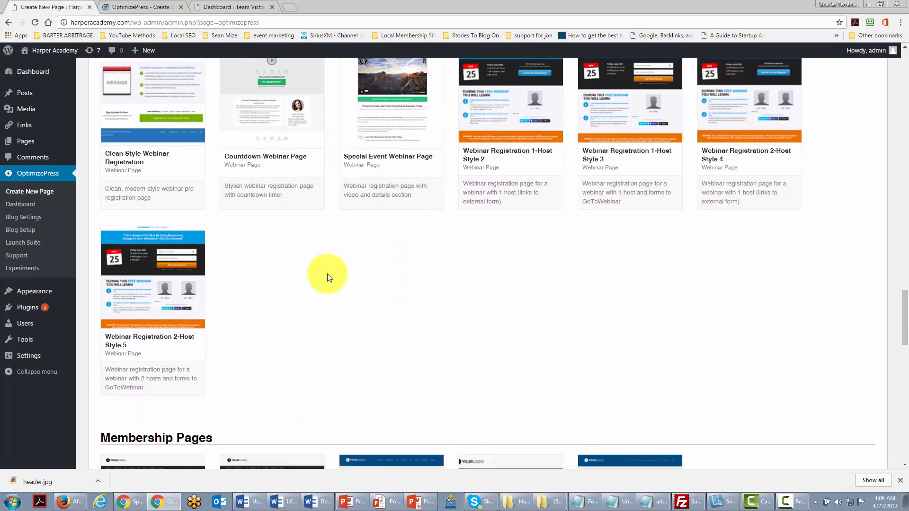
{"action": "scroll", "coordinate": [328, 277], "scroll_direction": "down", "scroll_amount": 8}
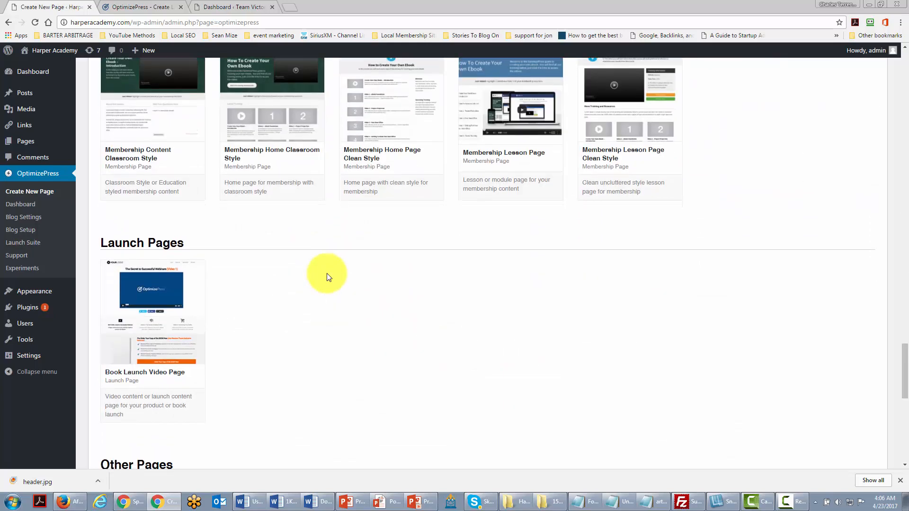
{"action": "scroll", "coordinate": [326, 277], "scroll_direction": "down", "scroll_amount": 5}
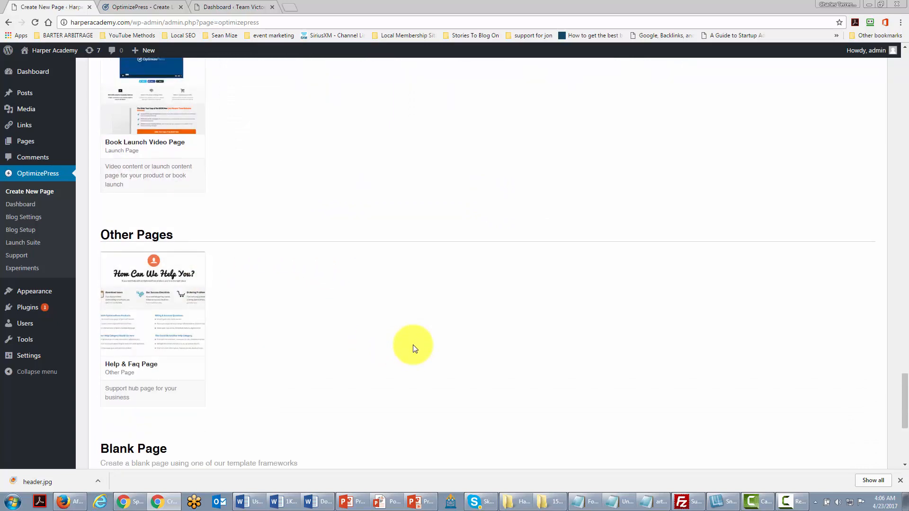
Create a page named Test Directory Sales from the Course Sales Page template.
{"action": "scroll", "coordinate": [412, 349], "scroll_direction": "up", "scroll_amount": 13}
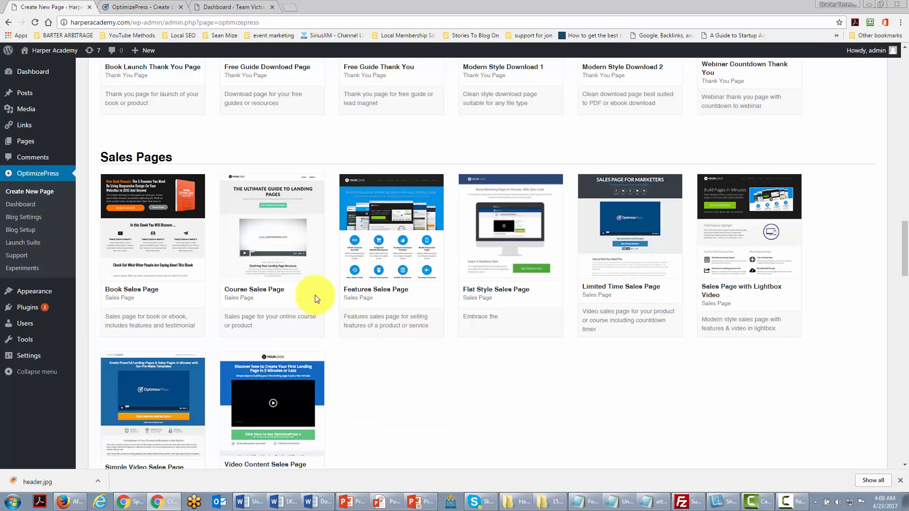
{"action": "mouse_move", "coordinate": [246, 248]}
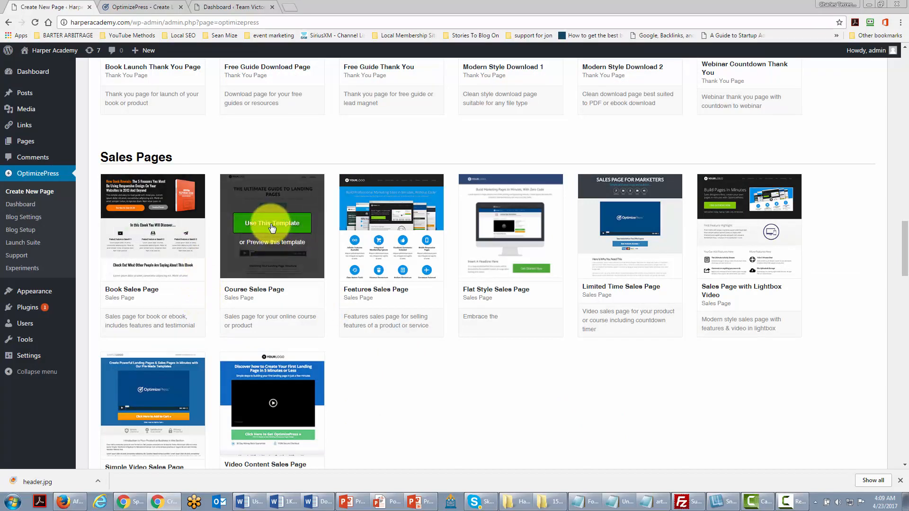
{"action": "left_click", "coordinate": [273, 227]}
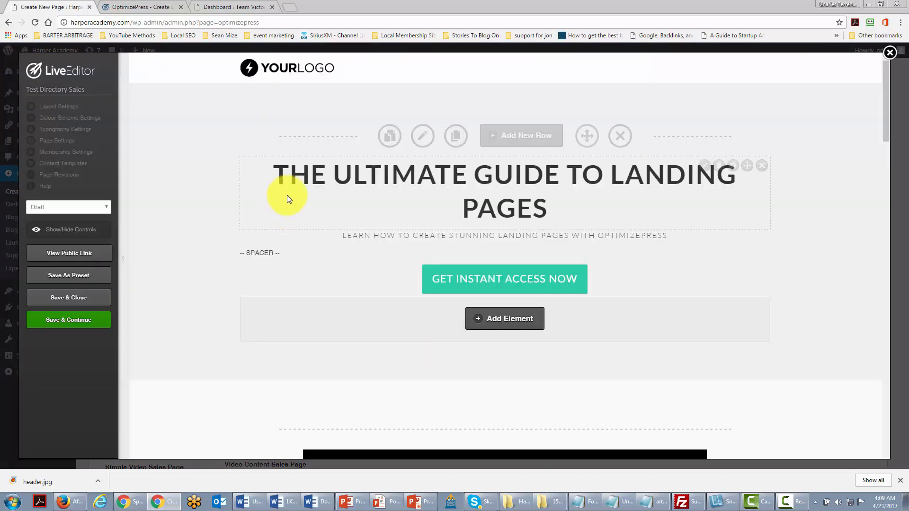
Inspect the embed settings of the sales page's video player and close them.
{"action": "scroll", "coordinate": [364, 220], "scroll_direction": "down", "scroll_amount": 3}
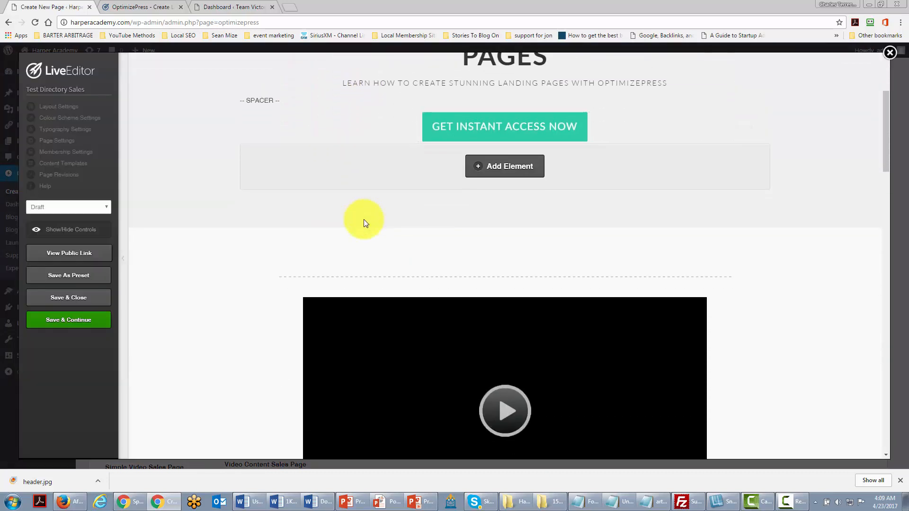
{"action": "scroll", "coordinate": [365, 222], "scroll_direction": "down", "scroll_amount": 3}
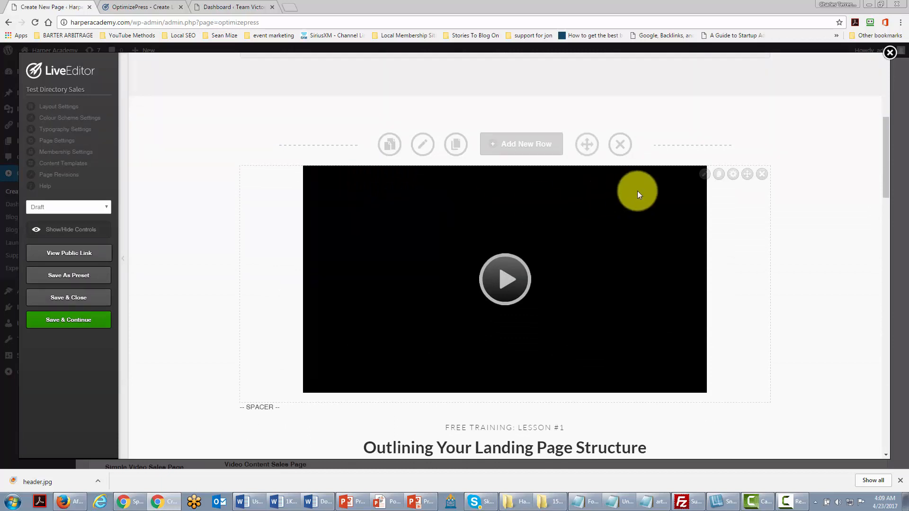
{"action": "left_click", "coordinate": [703, 175]}
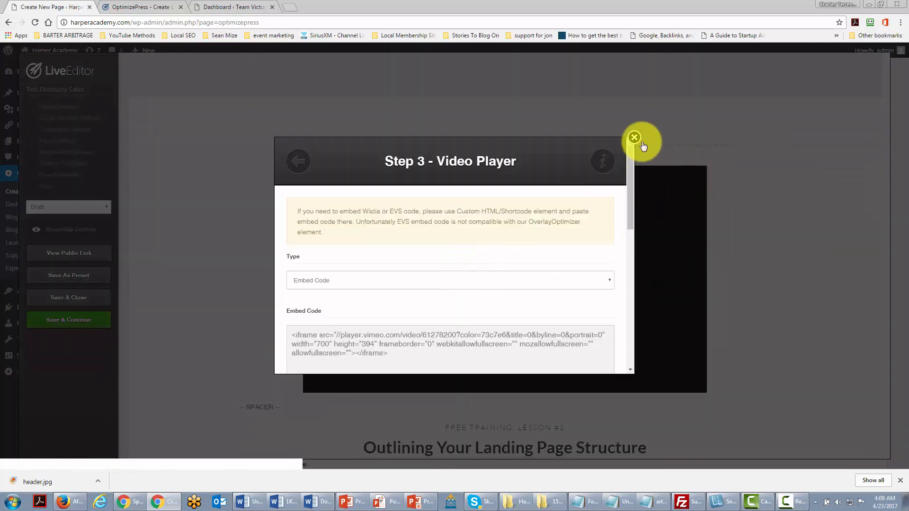
{"action": "left_click", "coordinate": [634, 137]}
Inspect the content and style options of the text block under the "Join the Course Today Only $99" heading, and close them.
{"action": "scroll", "coordinate": [561, 180], "scroll_direction": "down", "scroll_amount": 7}
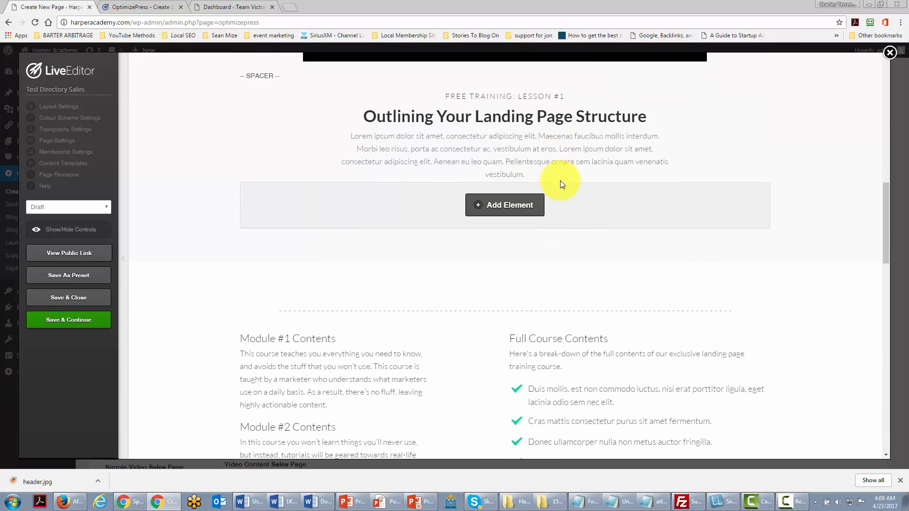
{"action": "scroll", "coordinate": [561, 182], "scroll_direction": "down", "scroll_amount": 4}
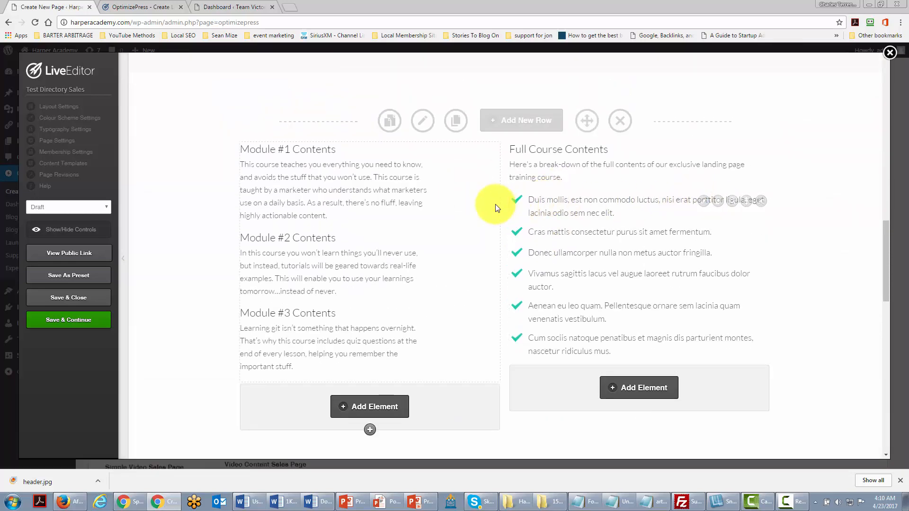
{"action": "scroll", "coordinate": [495, 205], "scroll_direction": "down", "scroll_amount": 9}
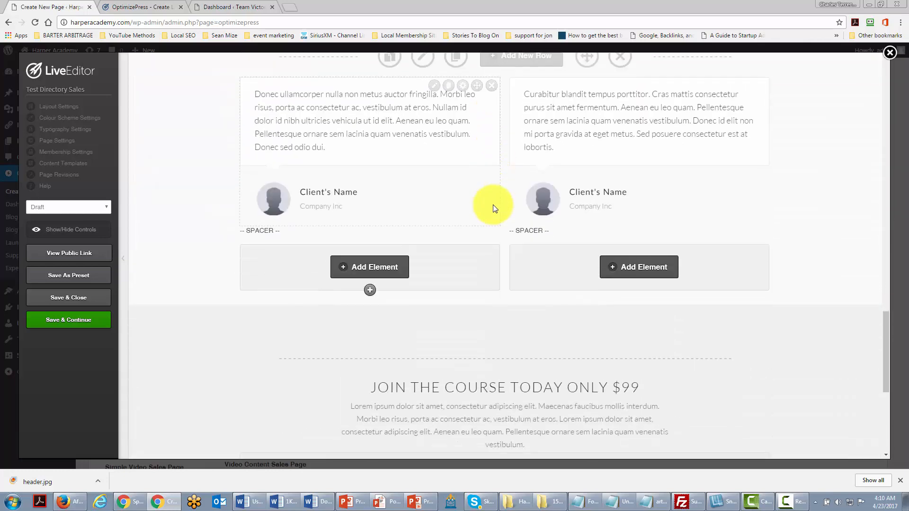
{"action": "scroll", "coordinate": [494, 206], "scroll_direction": "down", "scroll_amount": 4}
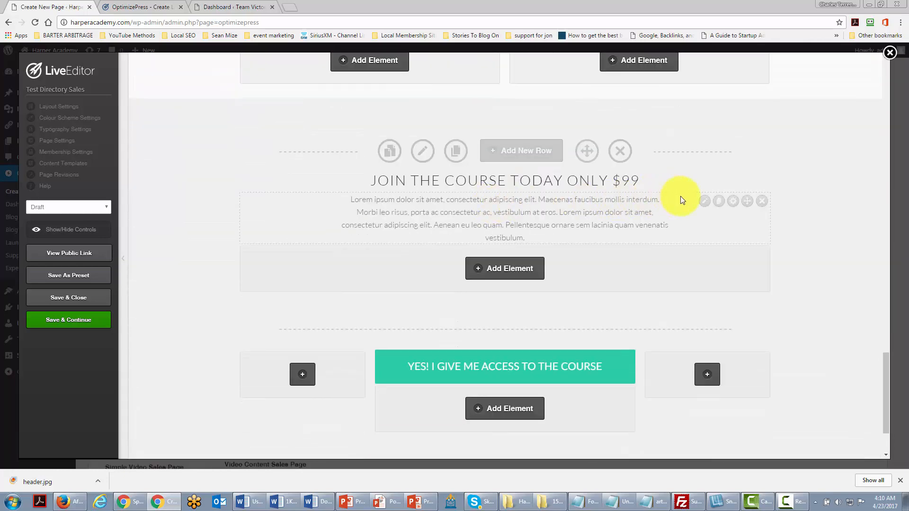
{"action": "left_click", "coordinate": [702, 201]}
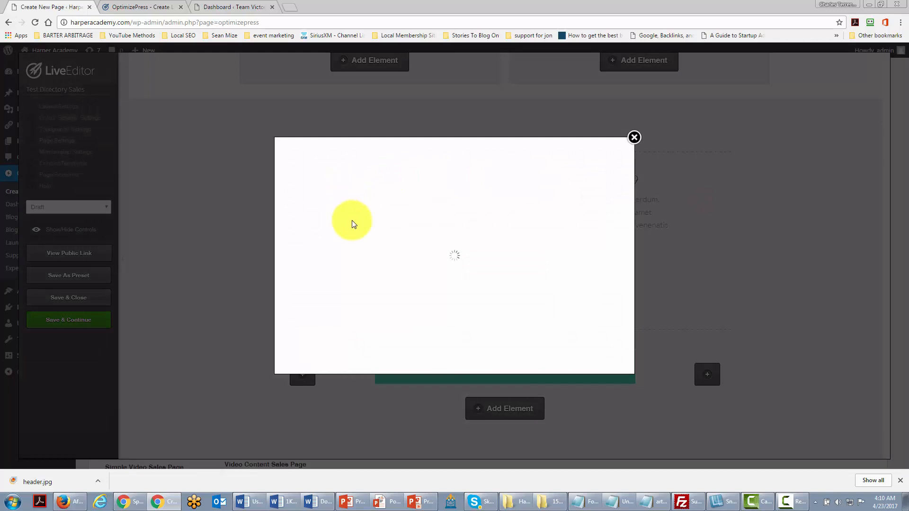
{"action": "scroll", "coordinate": [373, 240], "scroll_direction": "down", "scroll_amount": 1}
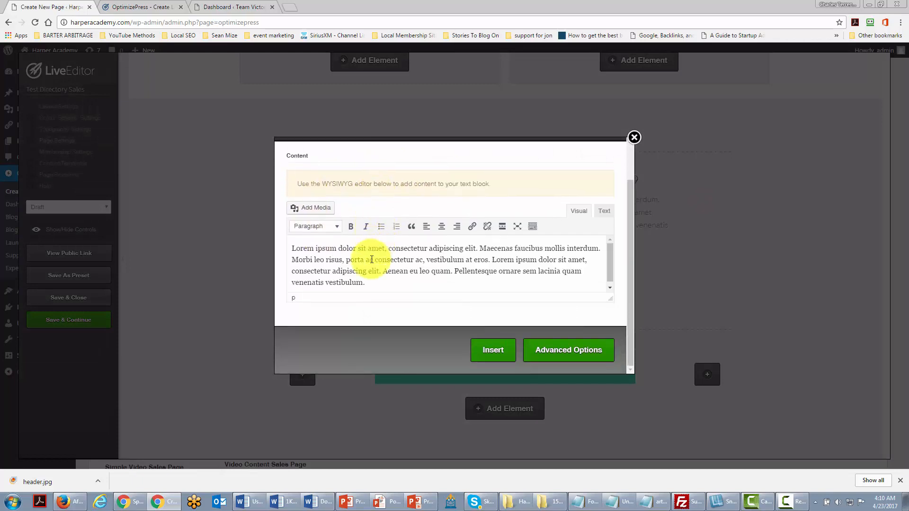
{"action": "scroll", "coordinate": [371, 260], "scroll_direction": "up", "scroll_amount": 1}
{"action": "left_click", "coordinate": [304, 168]}
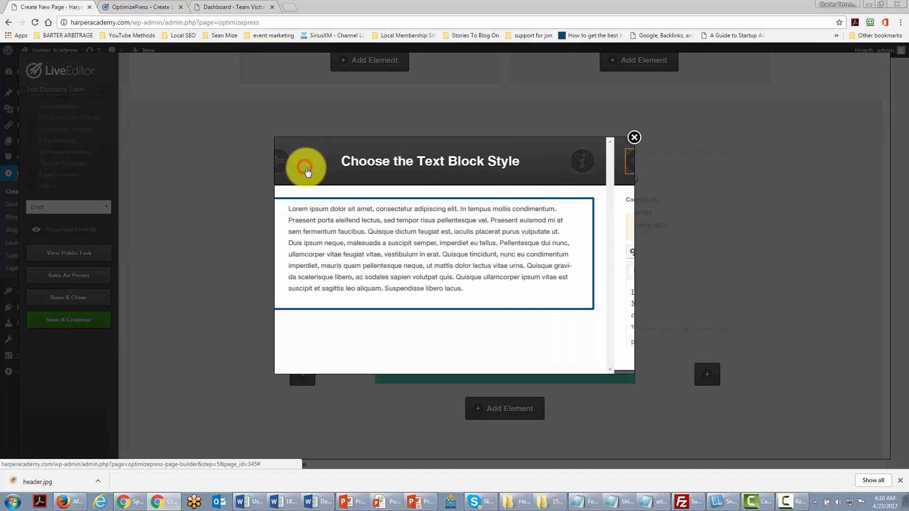
{"action": "left_click", "coordinate": [635, 139]}
Leave the course sales page and create a page named page builder system from the Video Content Sales Page template.
{"action": "scroll", "coordinate": [473, 202], "scroll_direction": "down", "scroll_amount": 1}
{"action": "scroll", "coordinate": [474, 202], "scroll_direction": "up", "scroll_amount": 4}
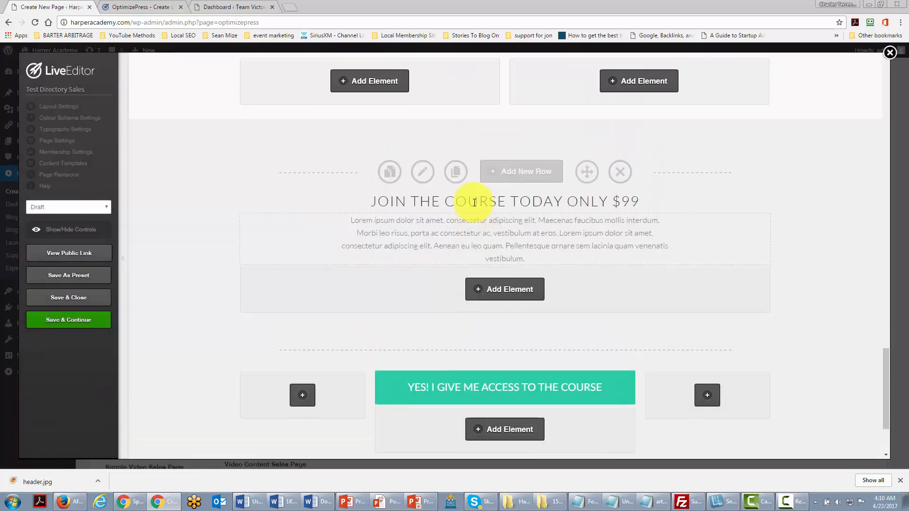
{"action": "scroll", "coordinate": [473, 203], "scroll_direction": "up", "scroll_amount": 4}
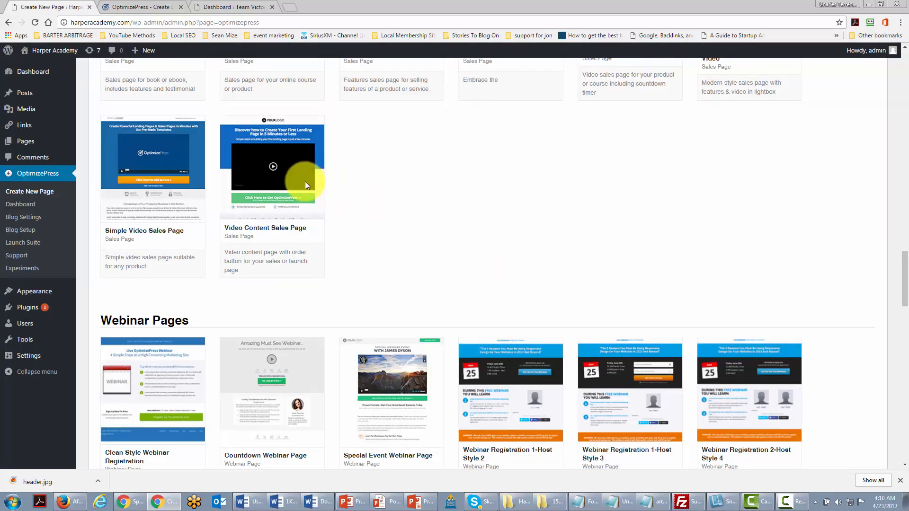
{"action": "left_click", "coordinate": [259, 164]}
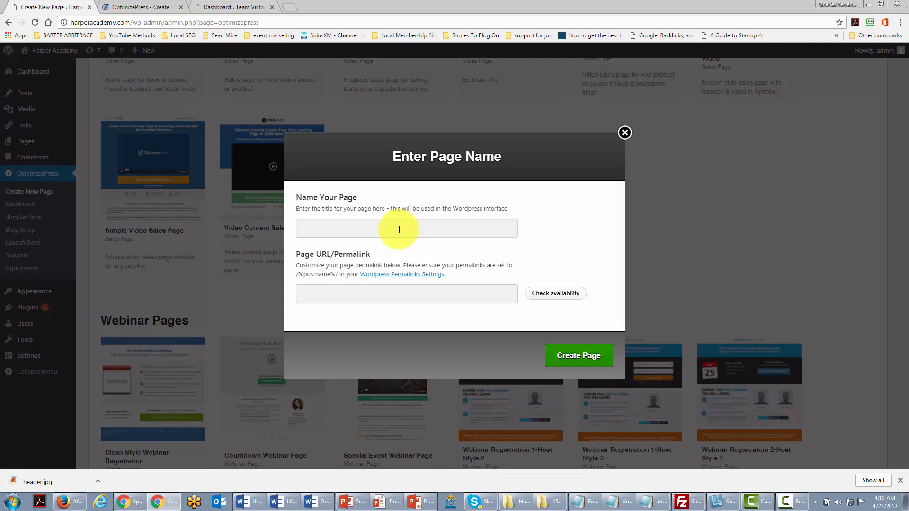
{"action": "left_click", "coordinate": [564, 362]}
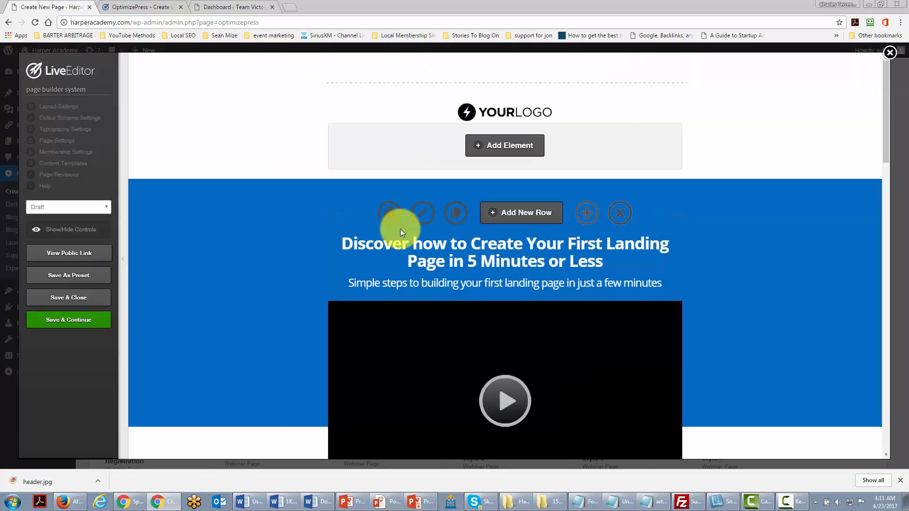
{"action": "scroll", "coordinate": [398, 231], "scroll_direction": "down", "scroll_amount": 1}
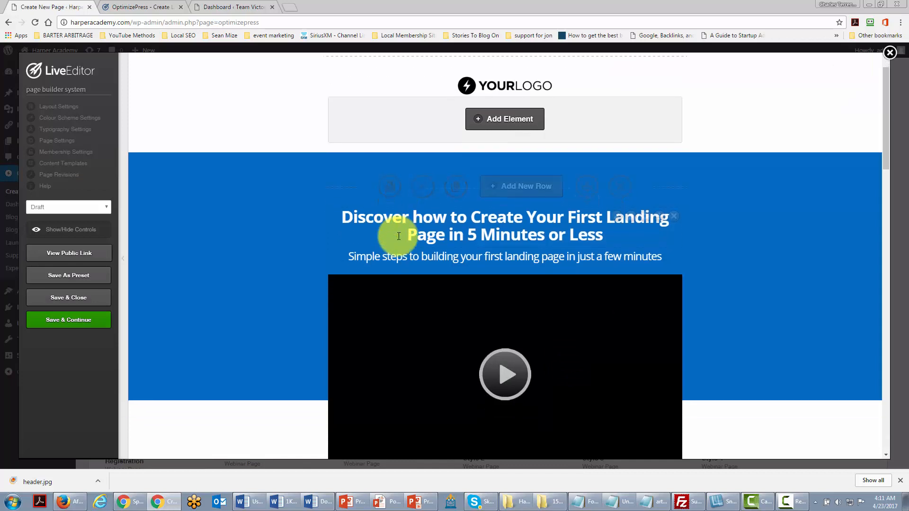
{"action": "scroll", "coordinate": [340, 189], "scroll_direction": "down", "scroll_amount": 1}
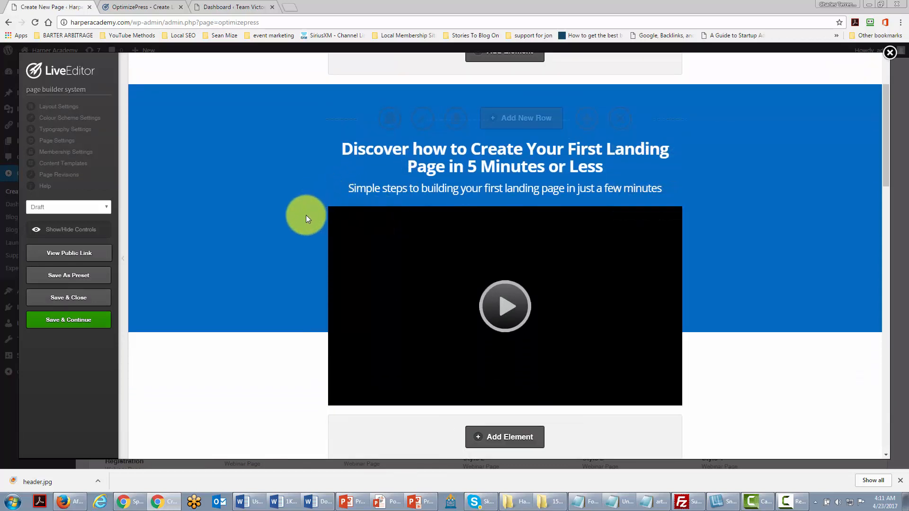